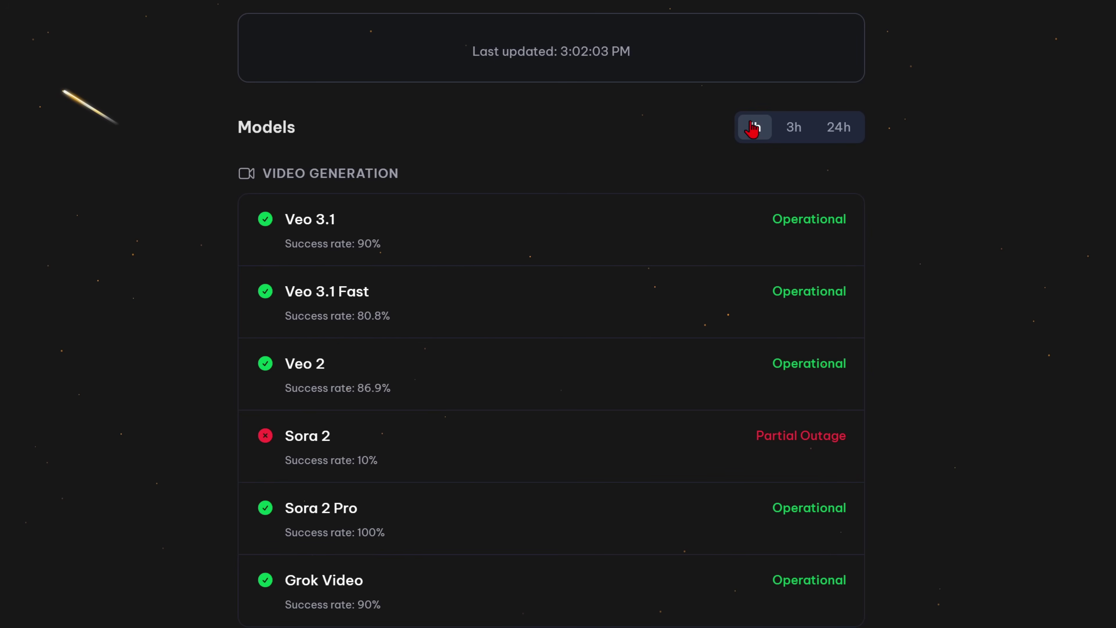
- Select Veo as the video generation provider with the Veo 3.1 Fast model
scroll(267, 105, "down", 3)
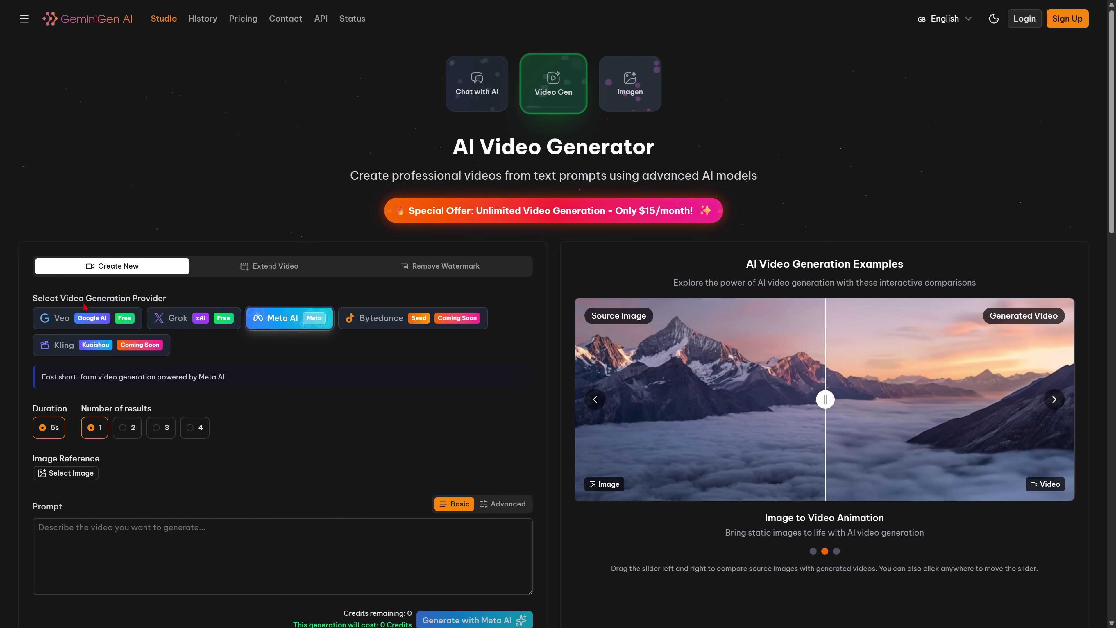
left_click(61, 318)
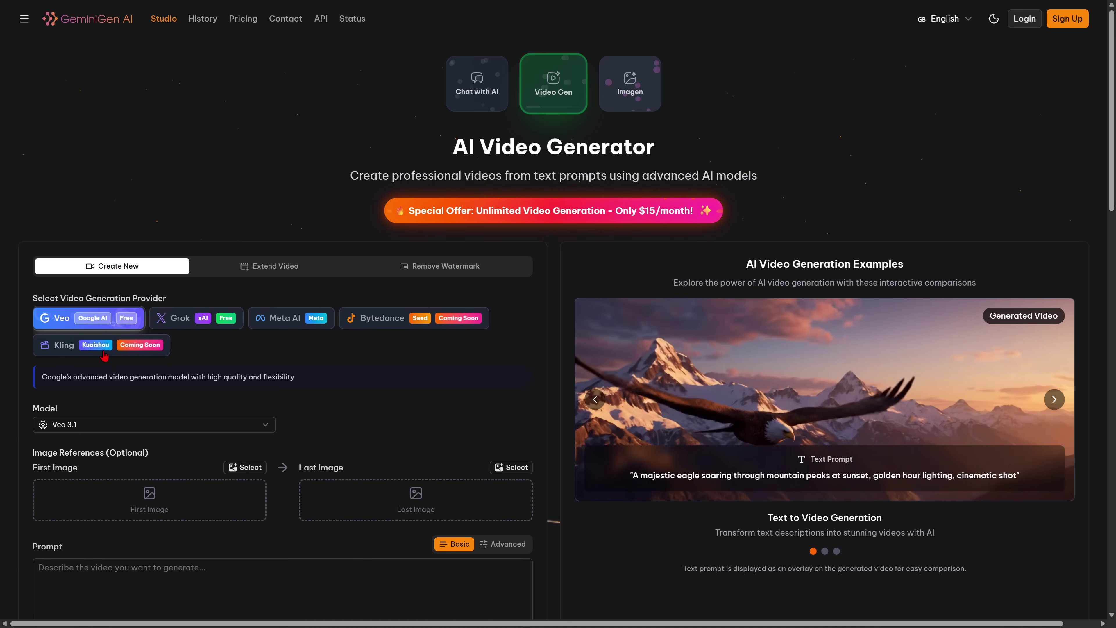
left_click(94, 426)
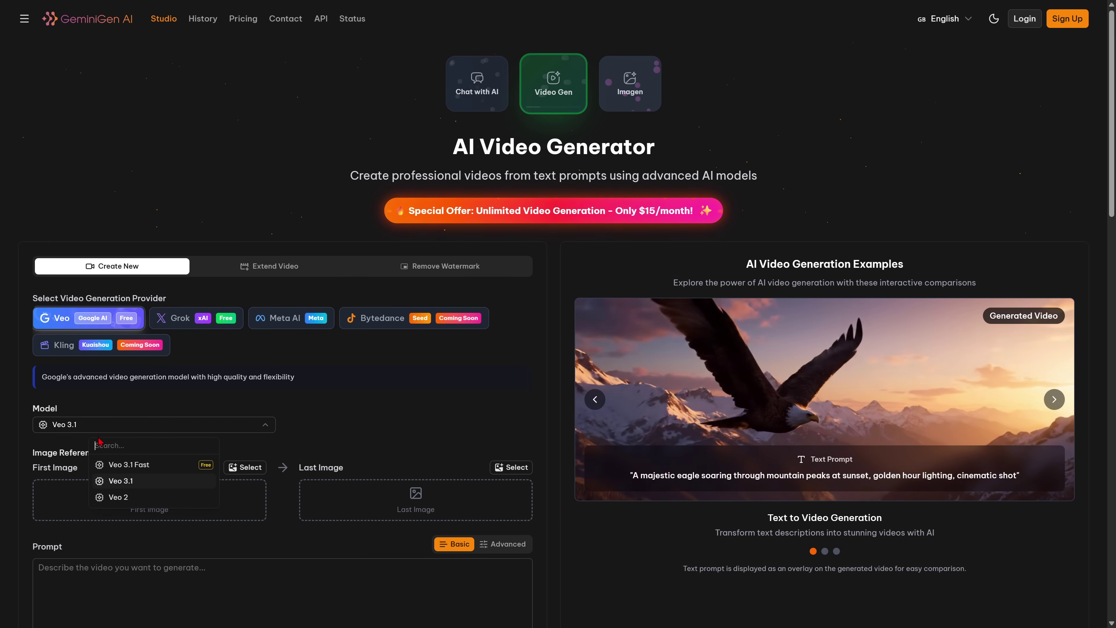
left_click(120, 462)
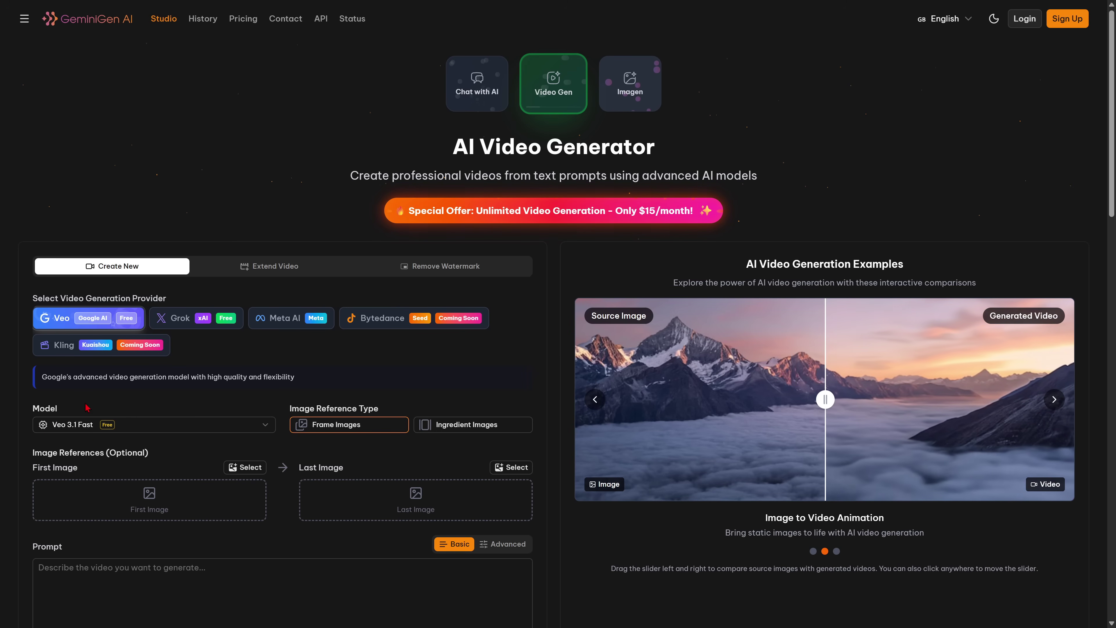
- Enter a video prompt about an explorer walking forward through a dense forest, cutting the thick vegetation with a machete
left_click(228, 418)
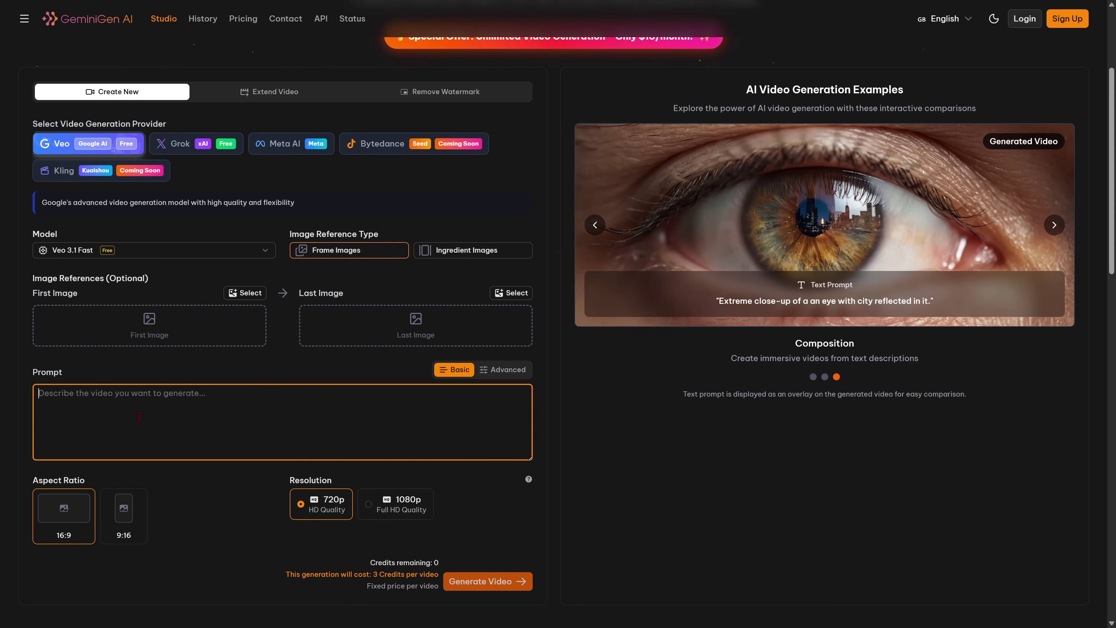
type("An explorer walking forward through a dense forest filled with thick vegetation and overgrown plants, using a machete to cut through leaves and branches as he moves. He clears a path step by step, swinging the machete to push aside and slice through the foliage, while the plants react and move naturally with each cut. The scene focuses on the continuous forward movement and the action of cutting through the dense jungle.")
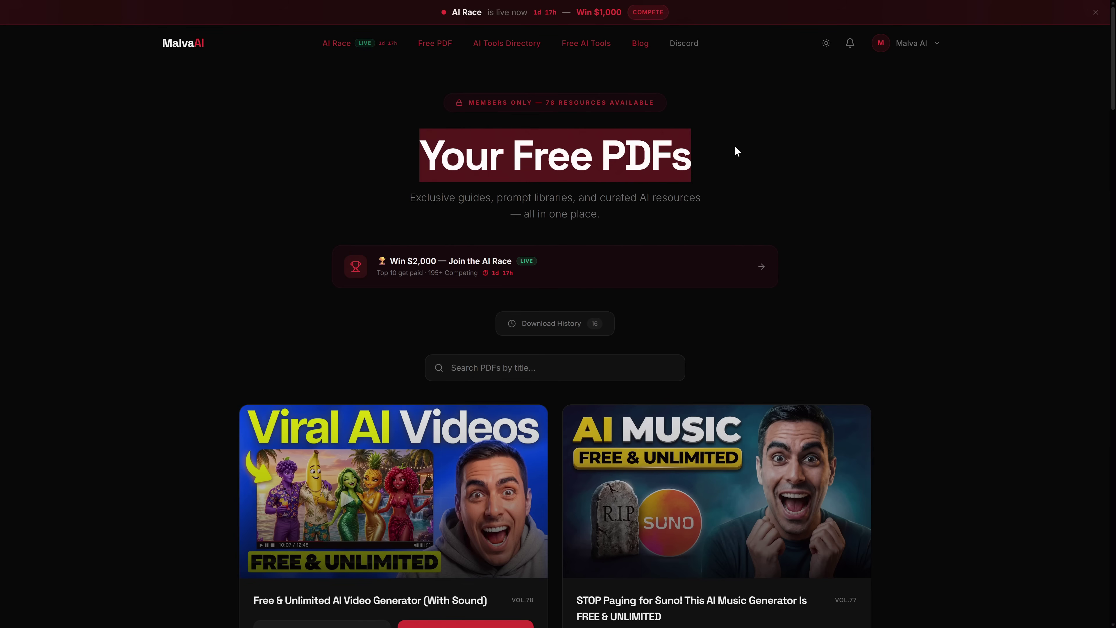
- Switch to the MalvaAI site and browse its free PDF guides
scroll(611, 207, "down", 3)
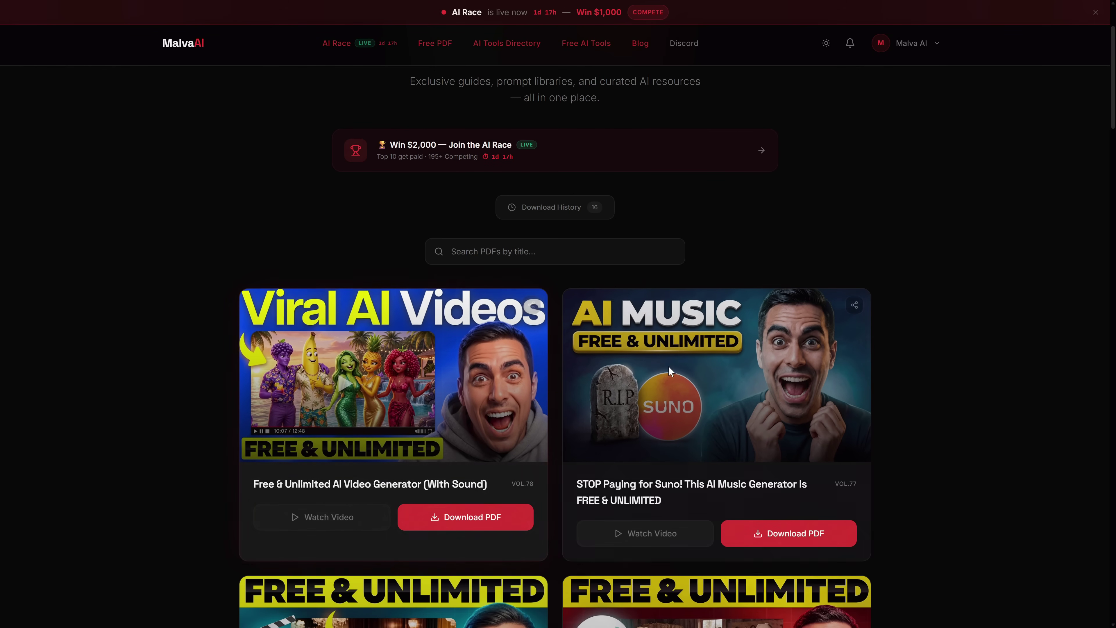
scroll(664, 371, "down", 10)
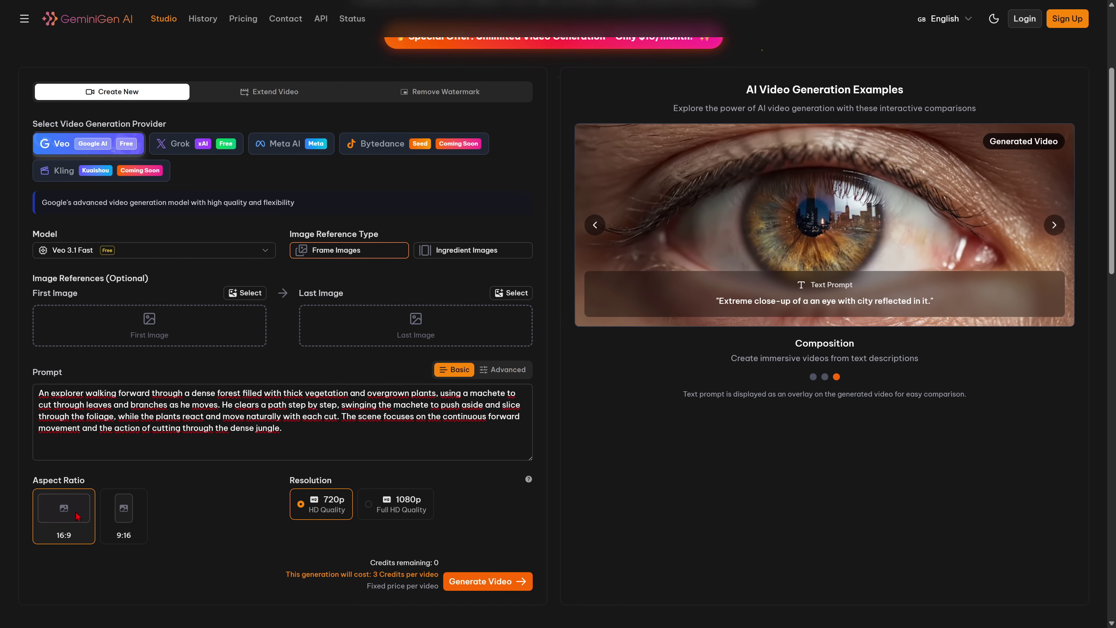
- Set the video's aspect ratio to 16:9 and its resolution to 1080p in the GeminiGen AI studio
left_click(124, 511)
left_click(65, 515)
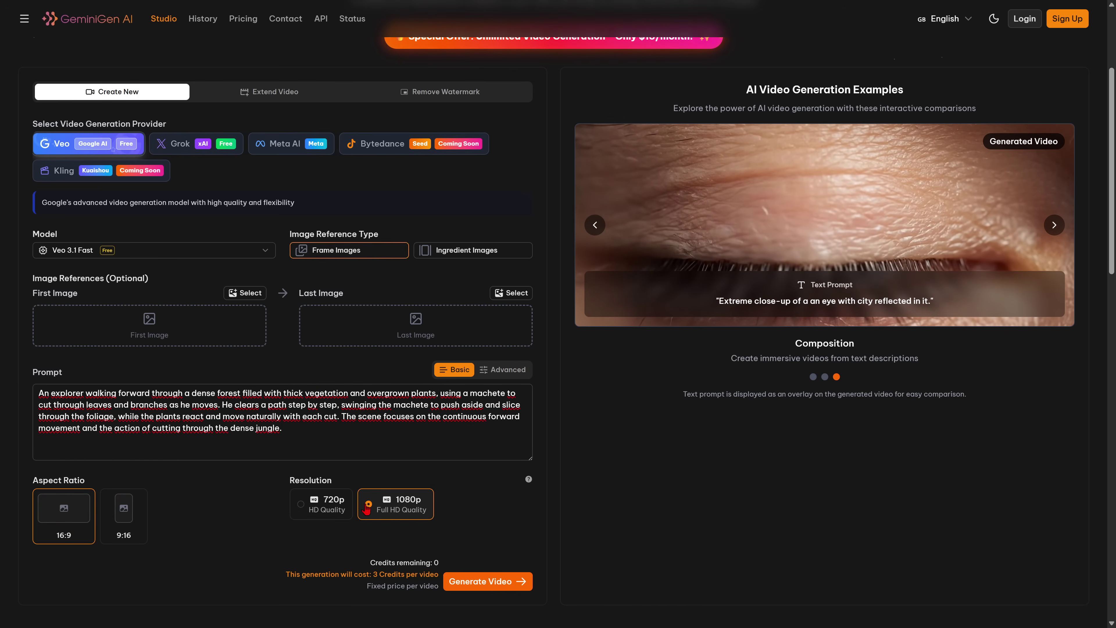
- Check the remaining credits and the credit cost of this video generation
scroll(358, 521, "down", 3)
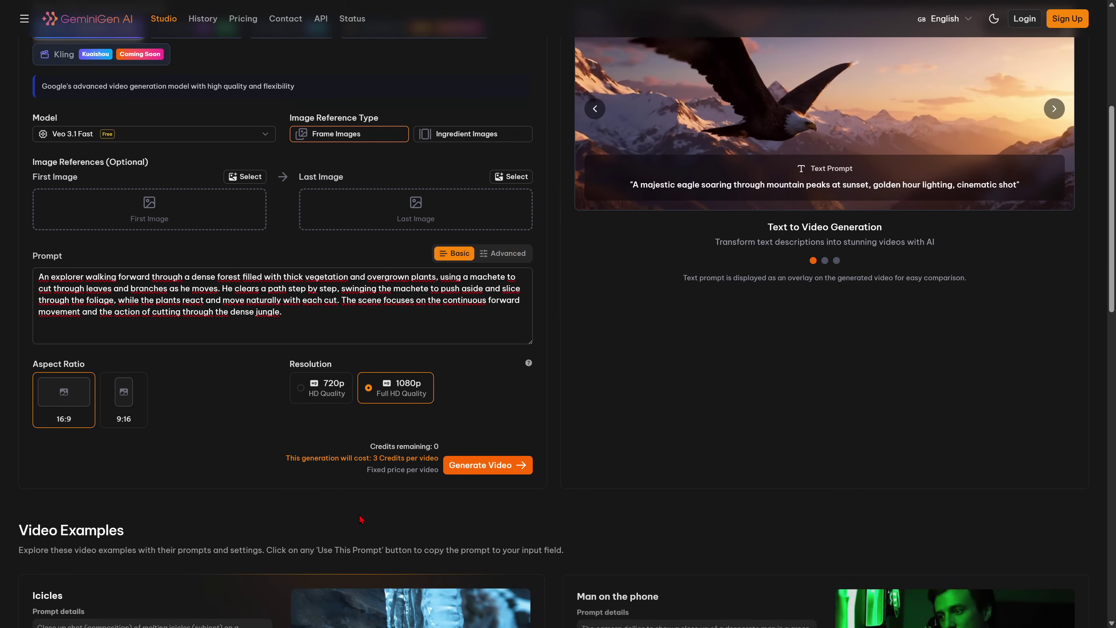
left_click_drag(358, 457, 440, 459)
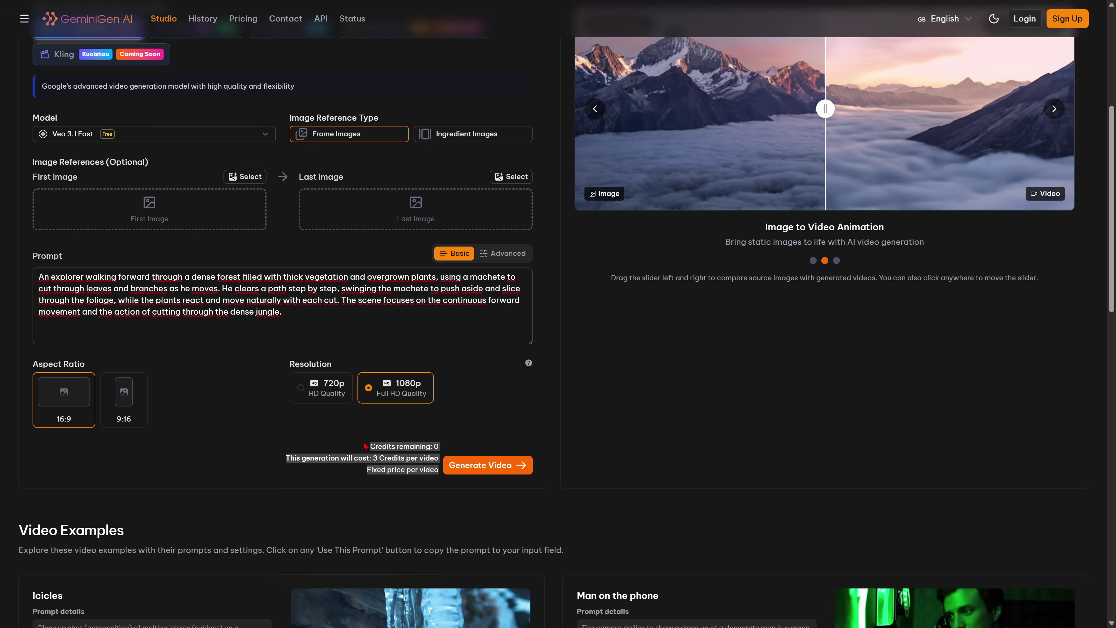
left_click(413, 438)
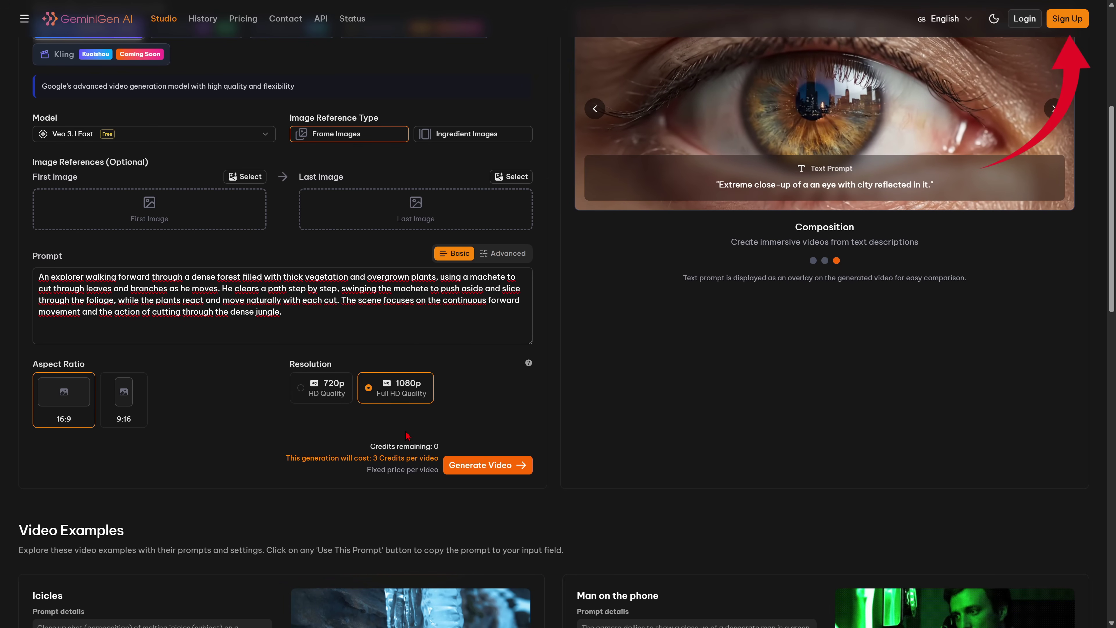
- Open the sign-up page to create an account
scroll(407, 435, "up", 4)
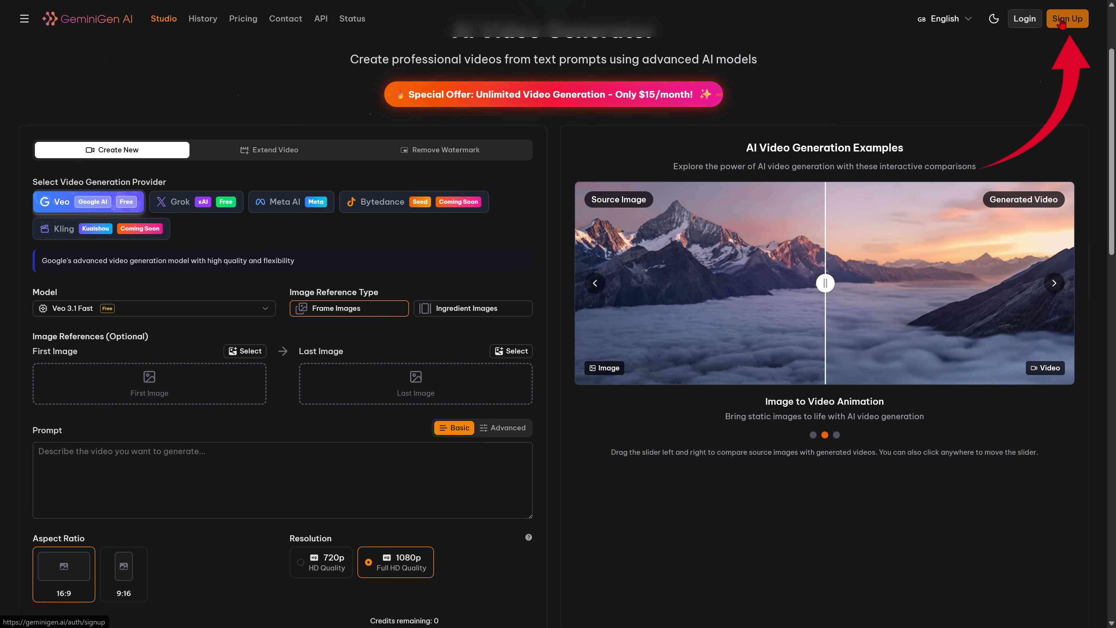
left_click(1062, 23)
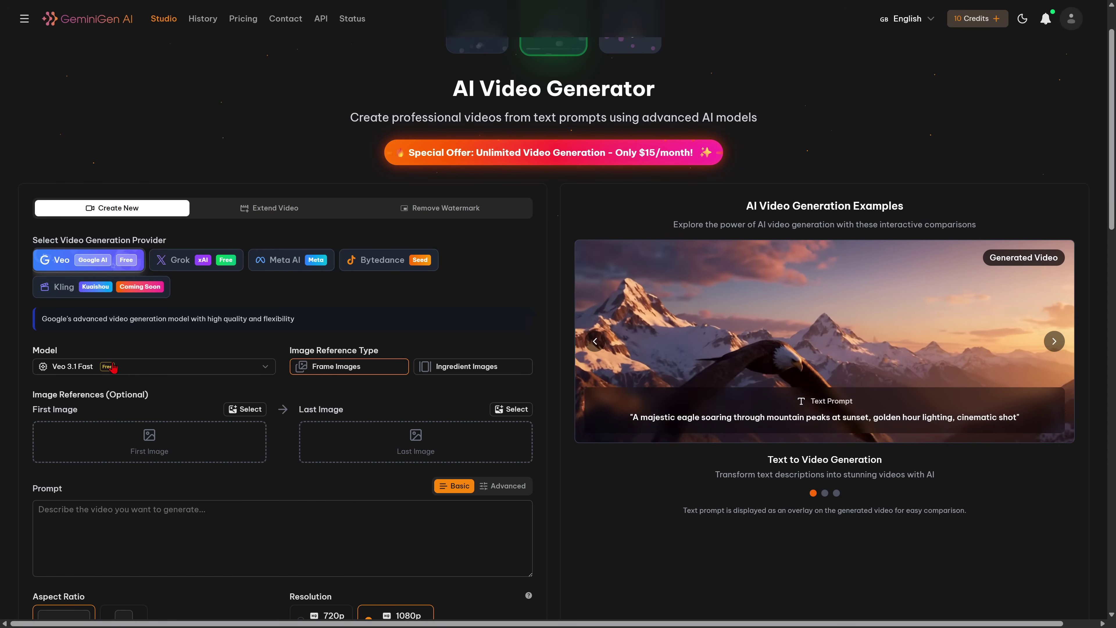
- Choose the Veo 3.1 Fast model and enter the prompt "Create a video of a cowboy riding a horse alongside a stampede of bulls"
left_click(107, 366)
left_click(126, 409)
scroll(127, 409, "down", 4)
left_click(150, 343)
type("Create a video of a cowboy riding a horse alongside a stampede of bulls")
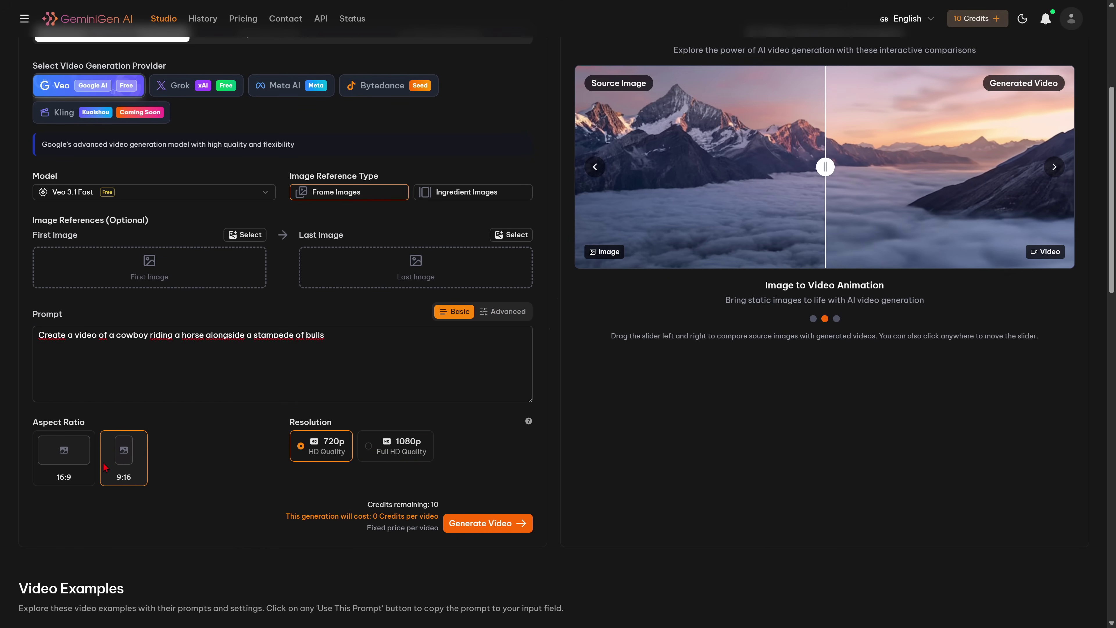
- Set a 16:9 aspect ratio and 1080p resolution, check the credit cost, and generate the cowboy video
left_click(369, 445)
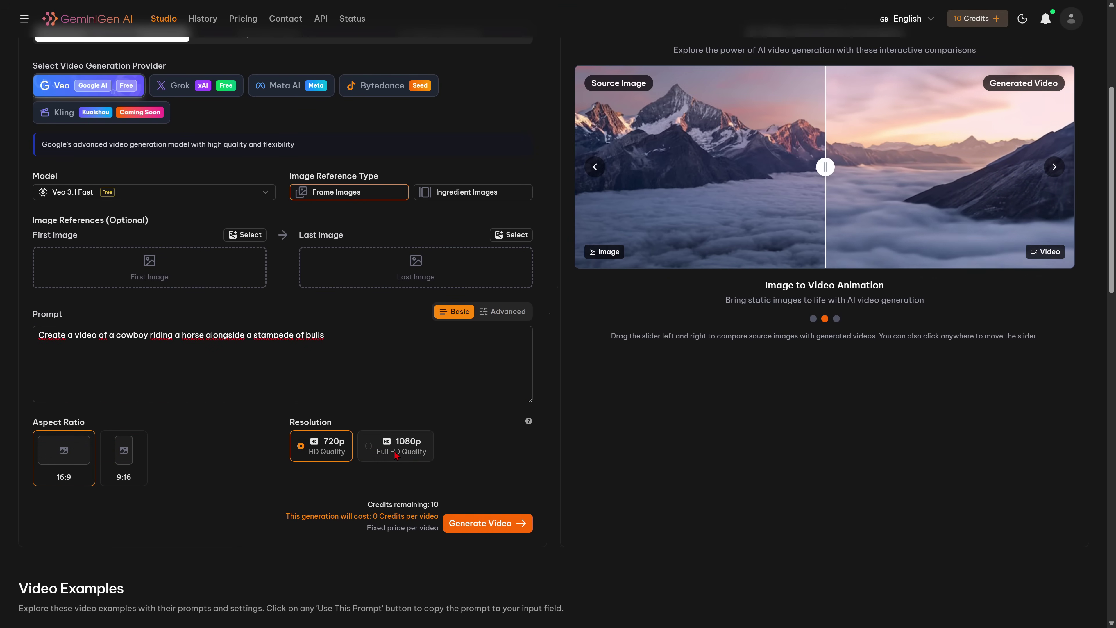
left_click_drag(431, 516, 440, 517)
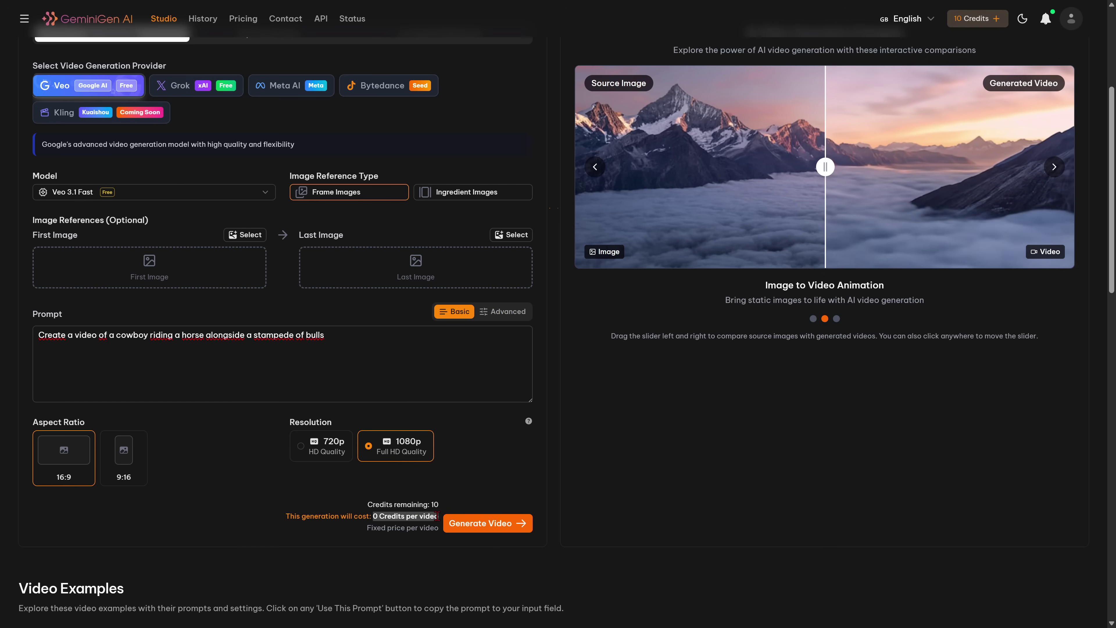
left_click(460, 496)
left_click(498, 524)
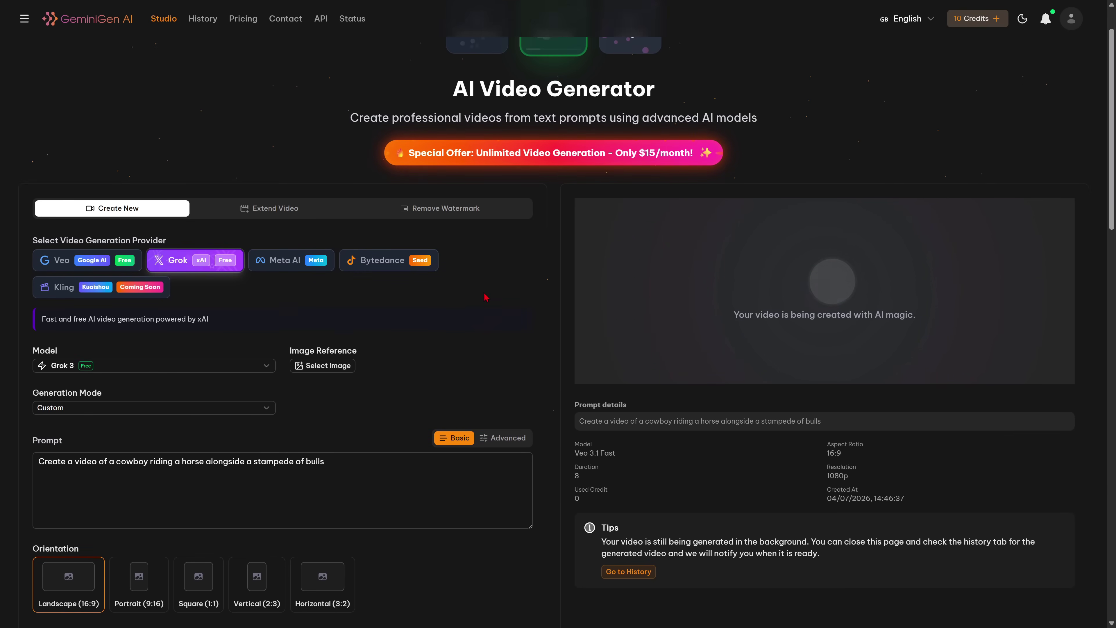
- Review the Grok provider's generation settings and the example videos with their prompts
scroll(486, 298, "down", 6)
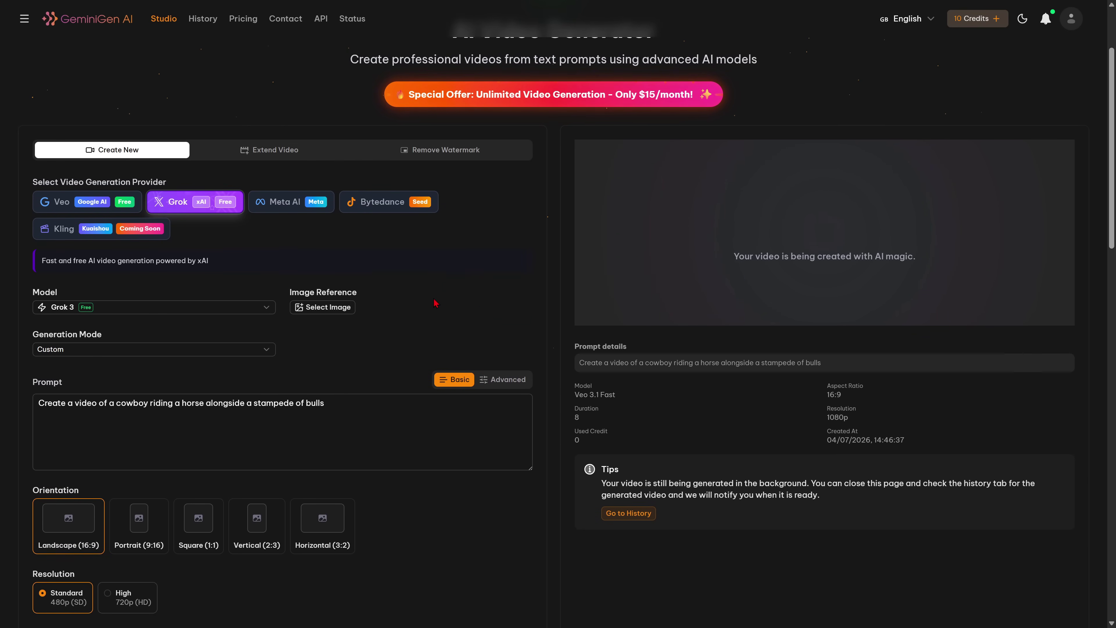
scroll(143, 344, "down", 1)
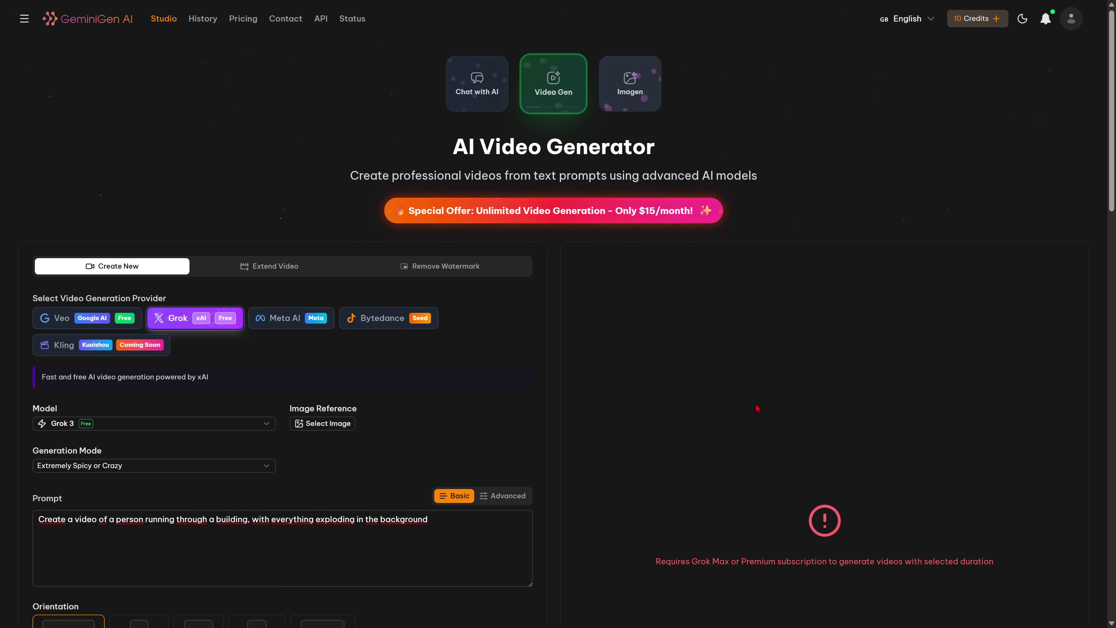
scroll(623, 371, "down", 4)
scroll(730, 346, "down", 12)
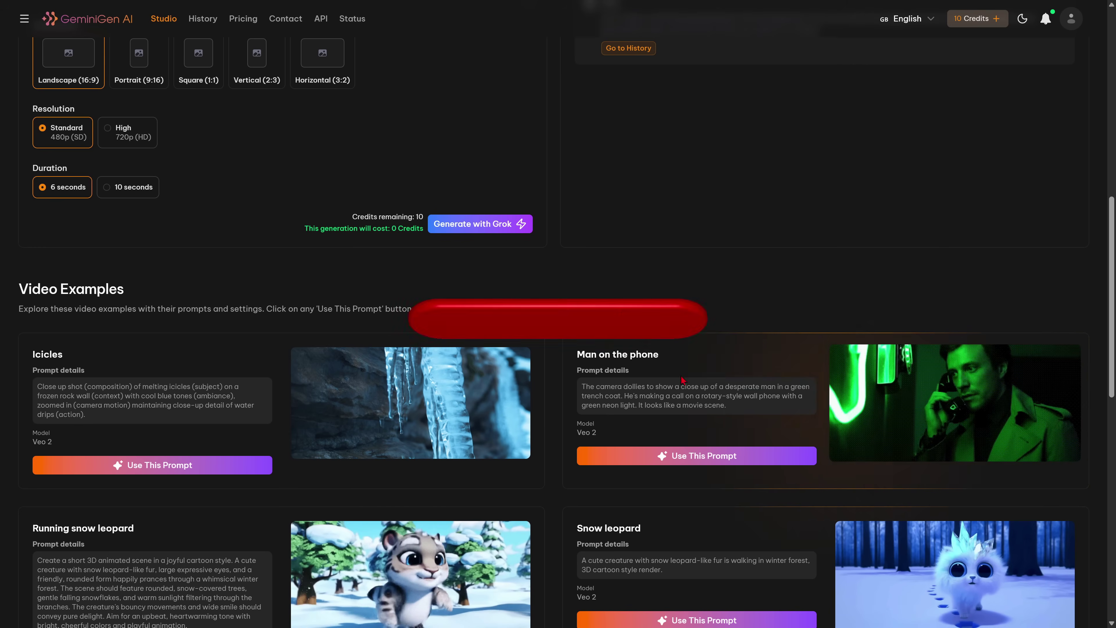
scroll(861, 400, "down", 4)
scroll(828, 391, "up", 20)
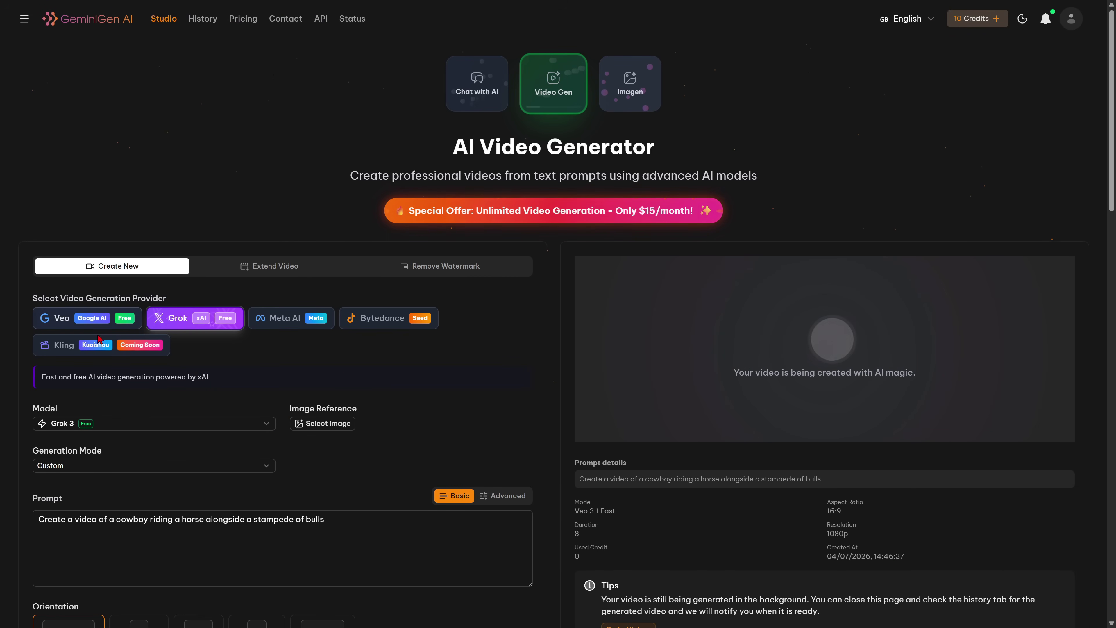
- Choose the Grok 3 model and enter the prompt "Create a video of a person running through a building, with everything exploding in the background"
scroll(132, 321, "down", 3)
left_click(110, 309)
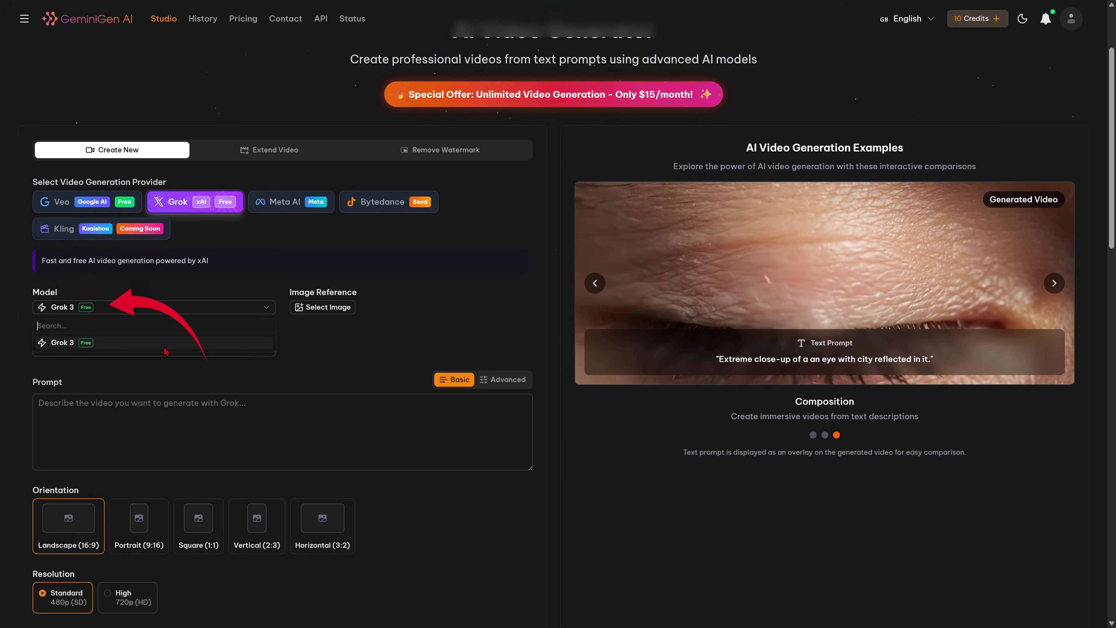
left_click(127, 345)
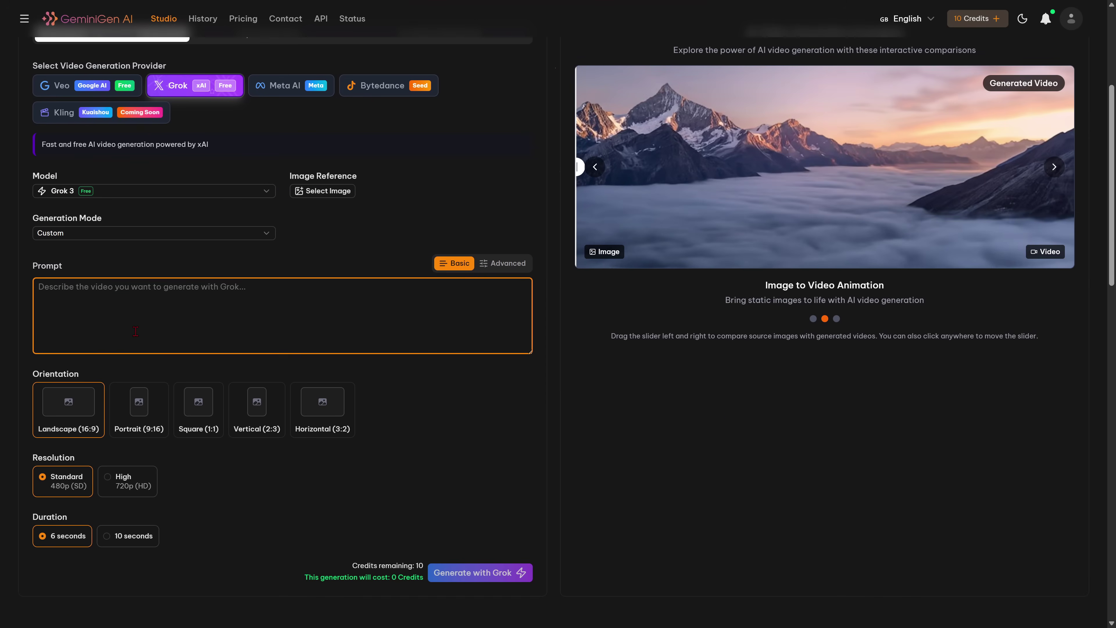
type("Create a video of a person running through a building, with everything exploding in the background")
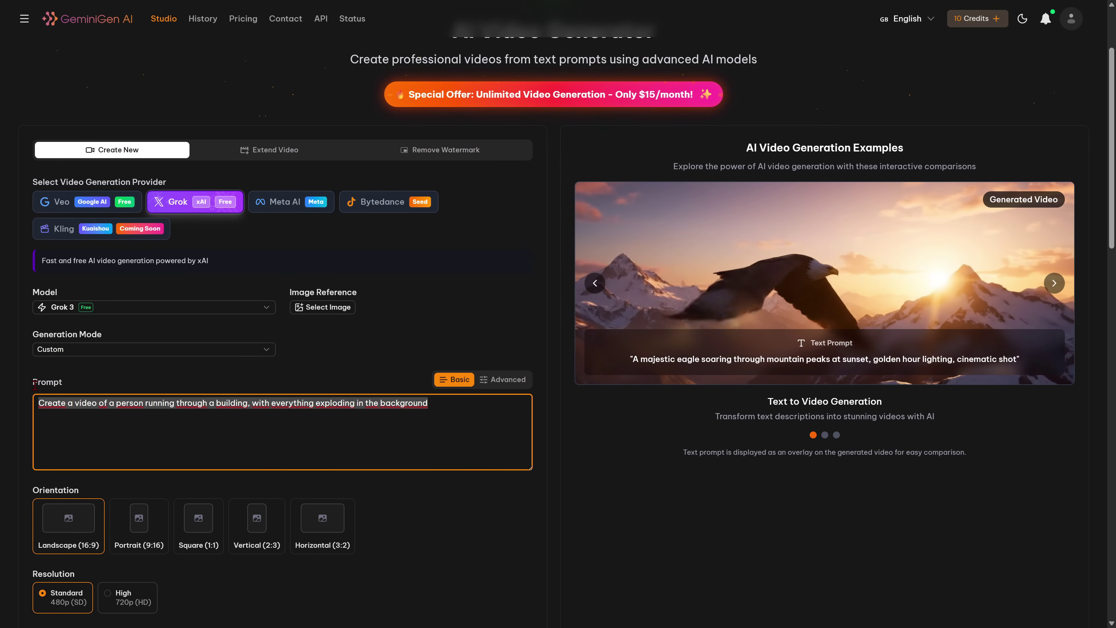
left_click(46, 273)
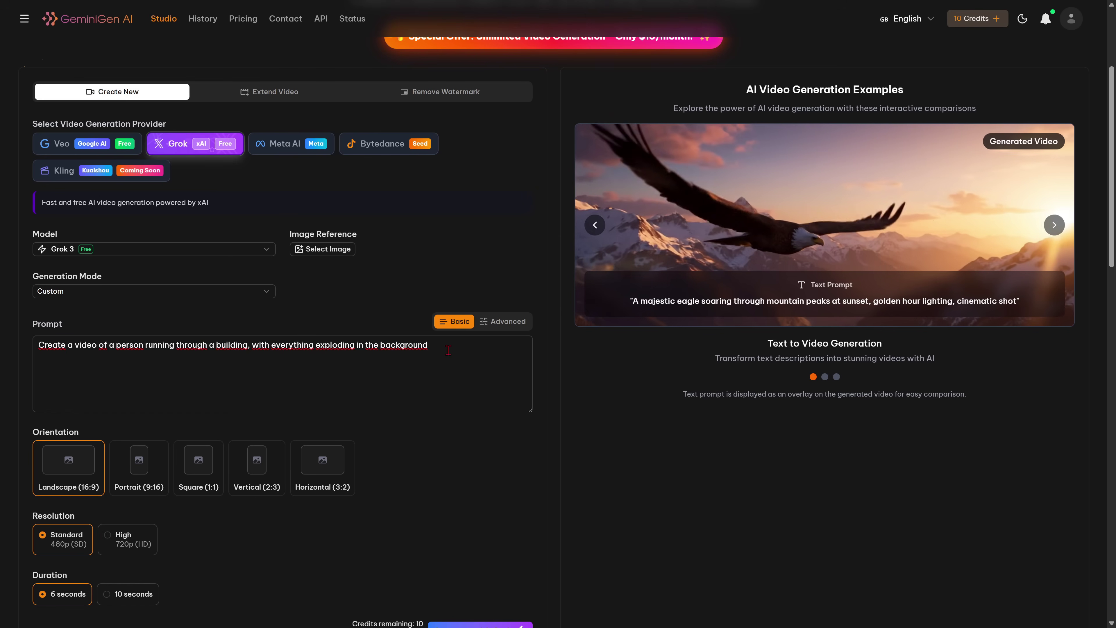
- Set the generation mode to Extremely Spicy or Crazy with High 720p resolution and 10 seconds duration, and generate the video with Grok
left_click(165, 291)
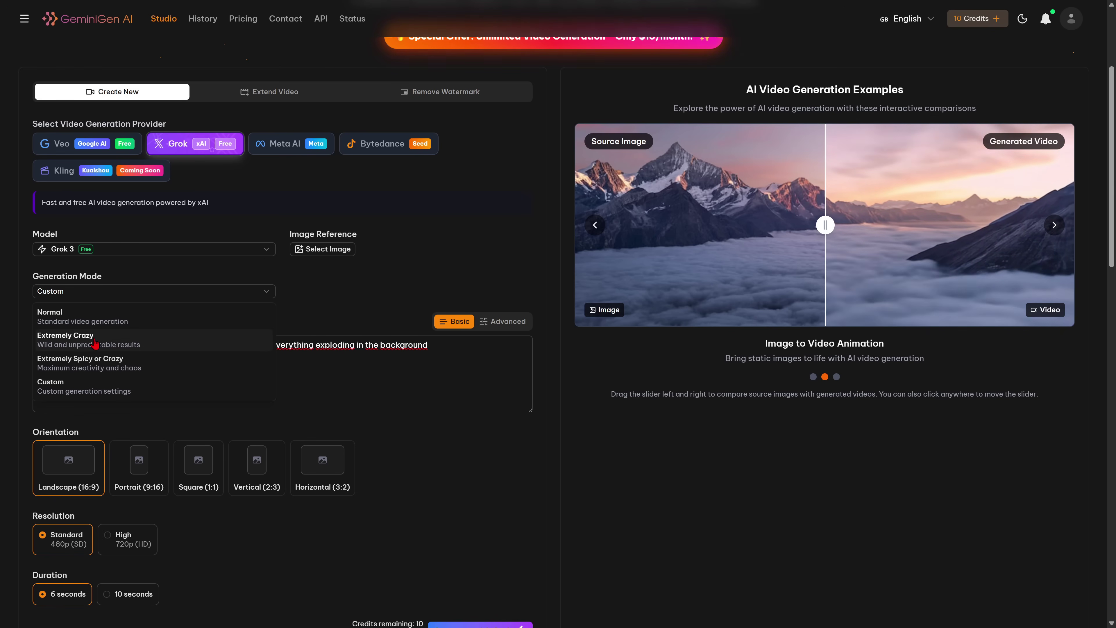
left_click(52, 351)
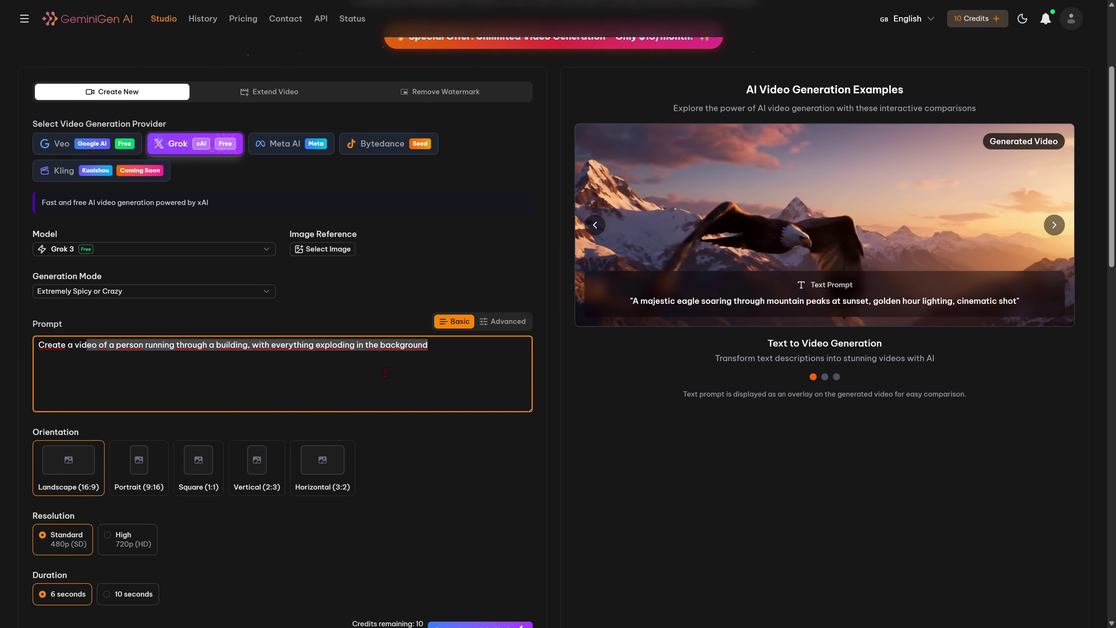
scroll(373, 372, "down", 2)
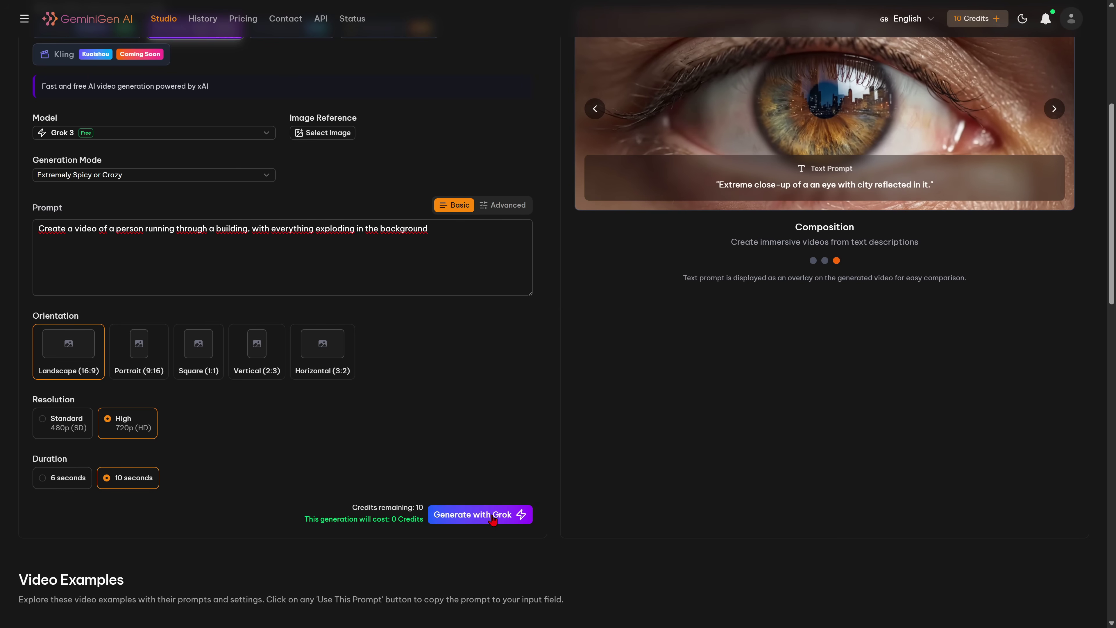
left_click(492, 518)
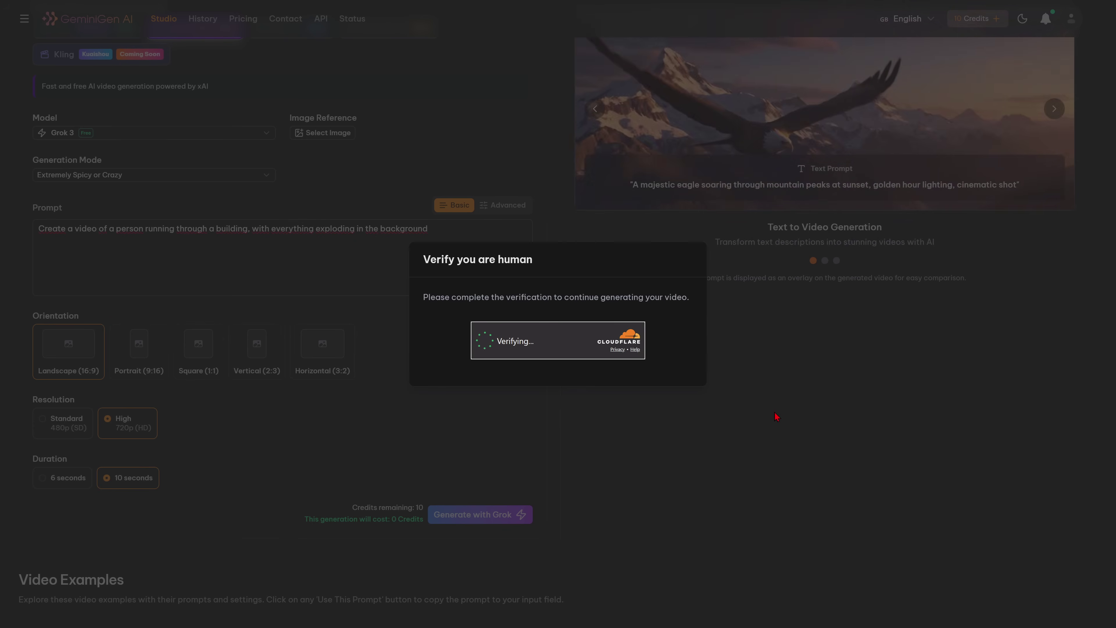
- Try the different orientations, choose Horizontal (3:2), and set the Grok video's duration to 6 seconds
scroll(763, 399, "down", 3)
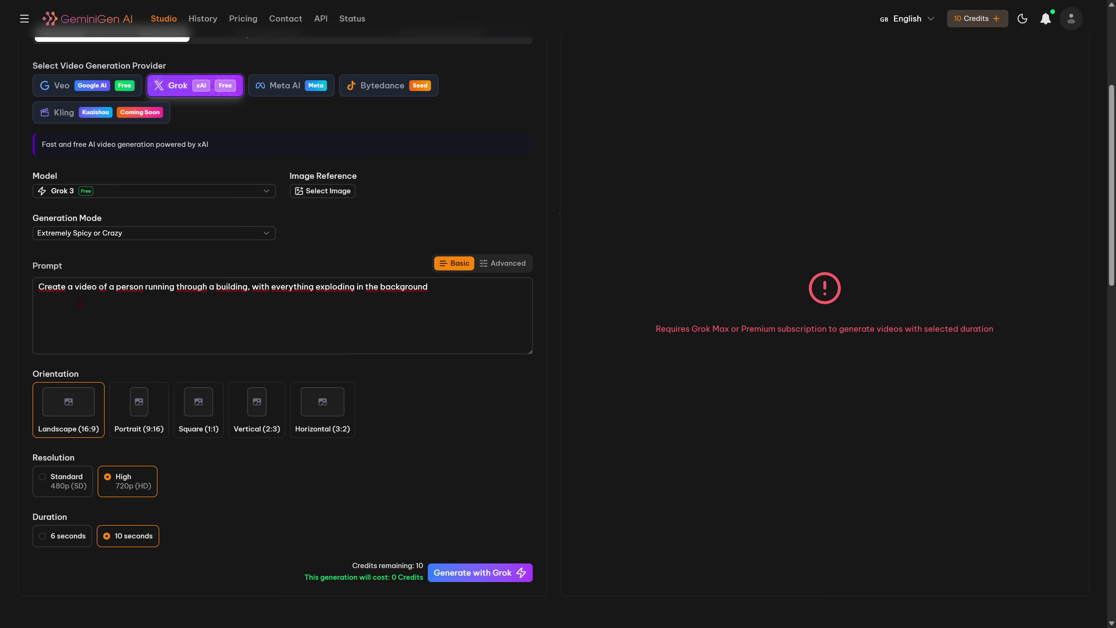
left_click(137, 416)
left_click(198, 409)
left_click(53, 412)
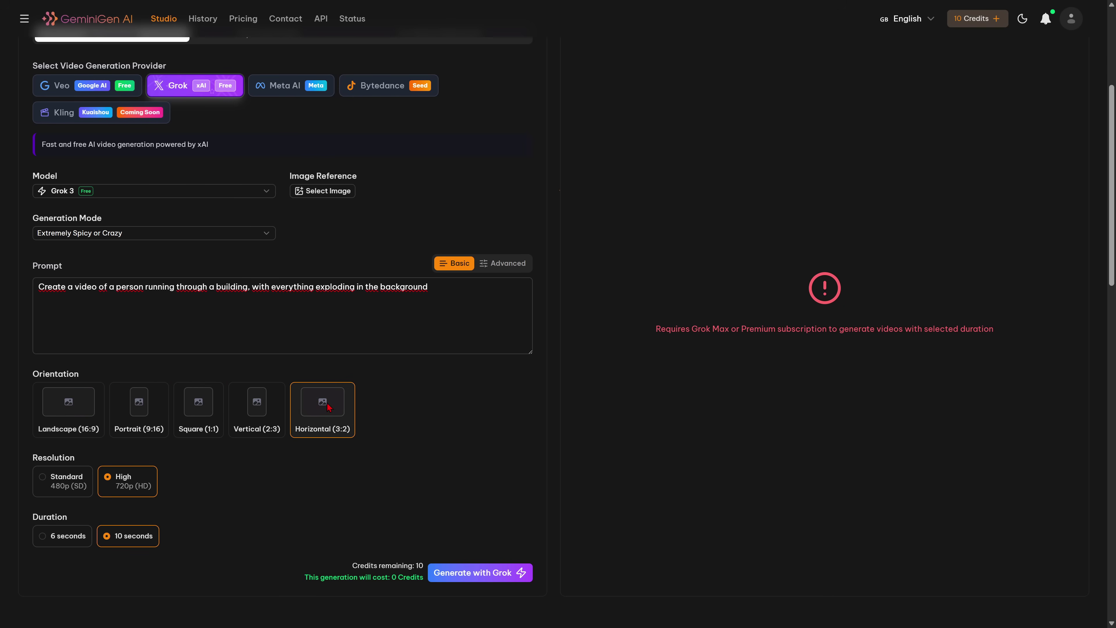
scroll(261, 409, "down", 3)
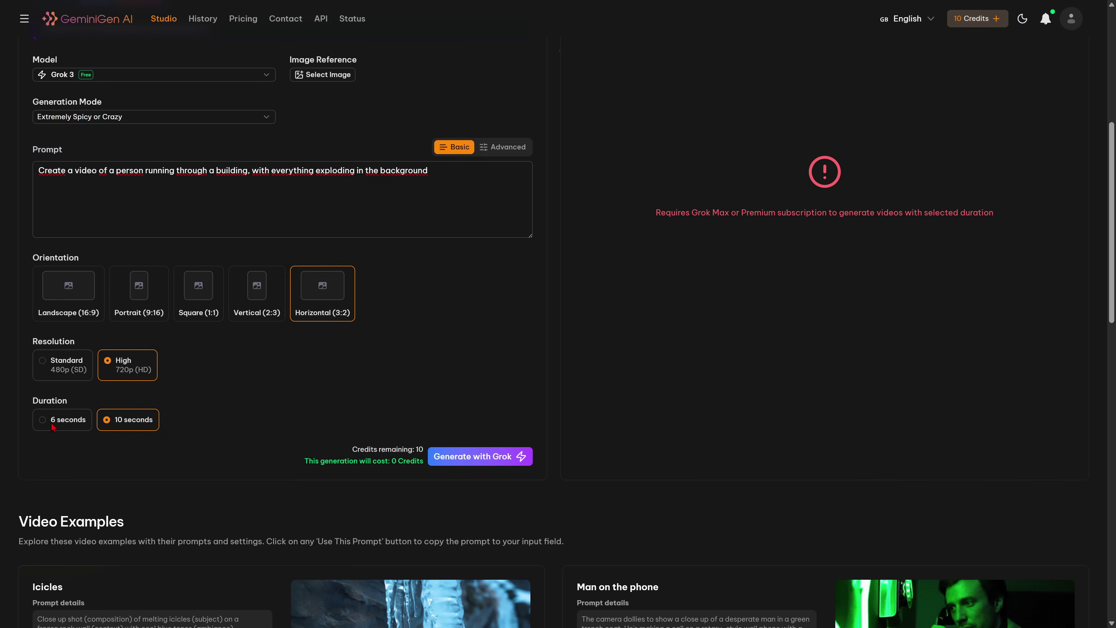
left_click(40, 421)
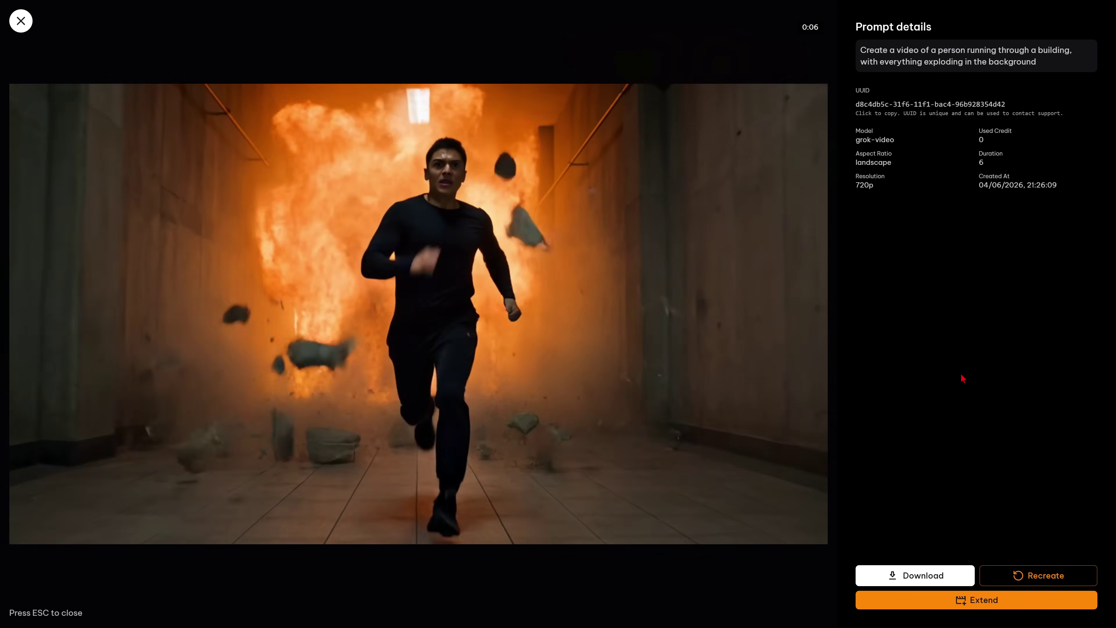
- Close the generated video's preview and look at the settings of the Bytedance and Kling providers
key("Escape")
left_click(381, 318)
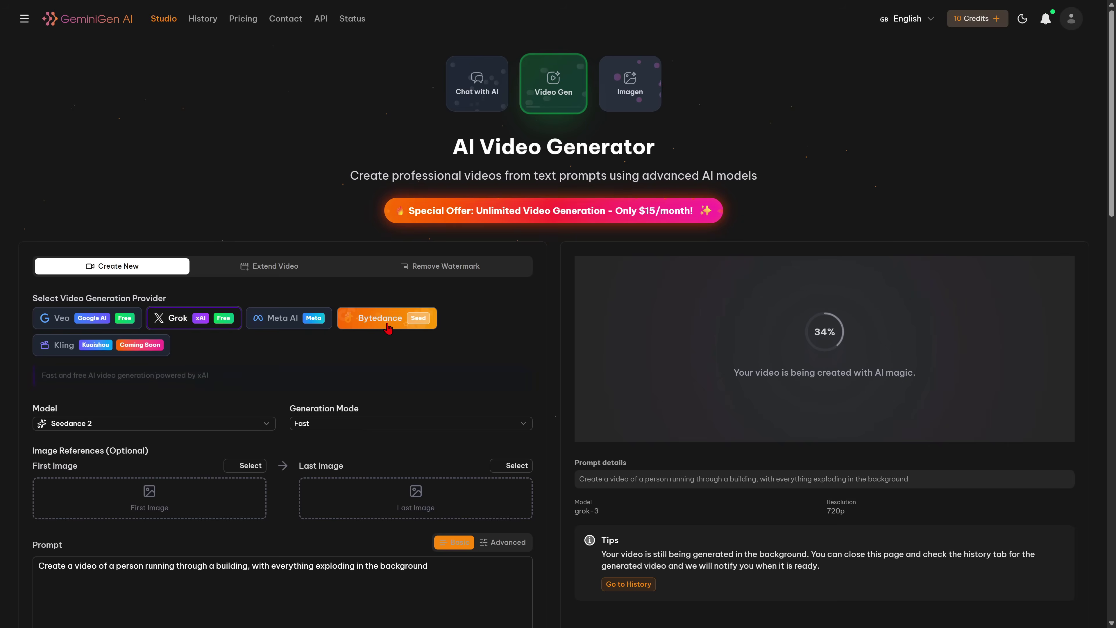
left_click(135, 344)
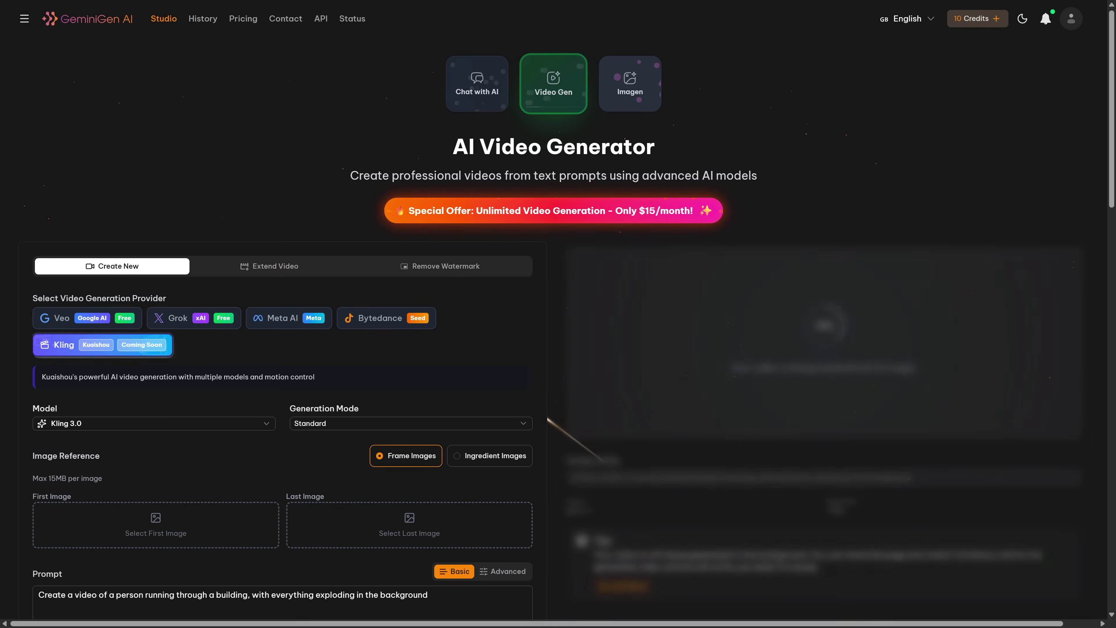